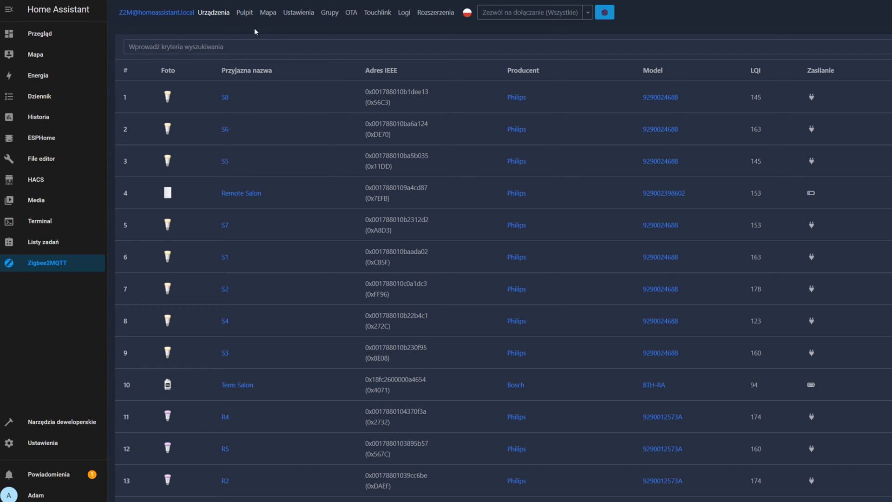
- Disable permit join from the Narzędzia maintenance tools so no new devices can pair
{"action": "left_click", "coordinate": [301, 15]}
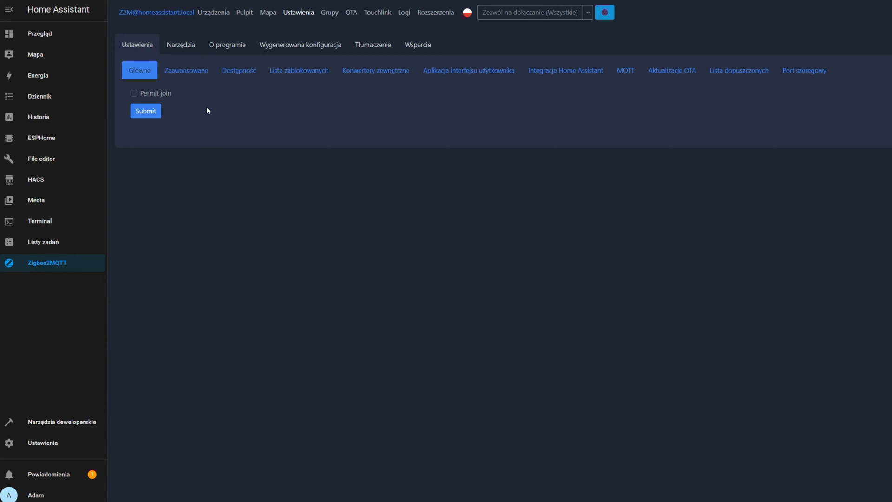
{"action": "left_click", "coordinate": [185, 47]}
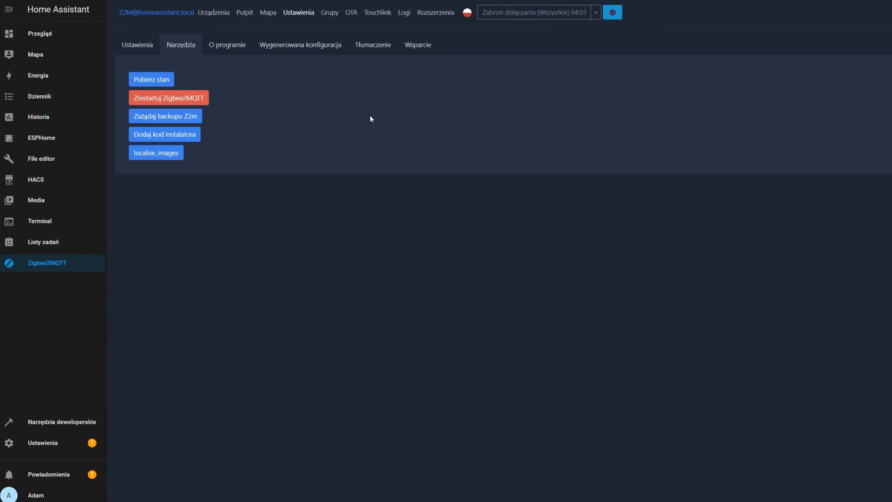
{"action": "left_click", "coordinate": [517, 11]}
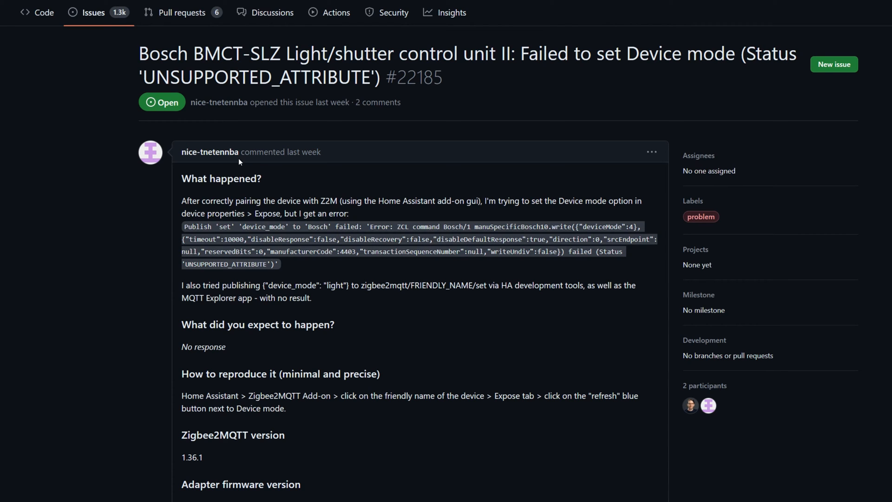
{"action": "scroll", "coordinate": [239, 159], "scroll_direction": "up", "scroll_amount": 3}
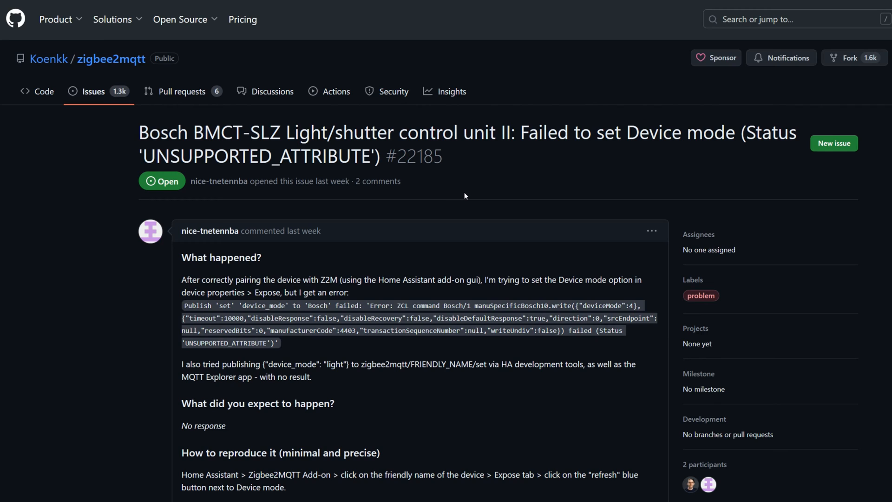
{"action": "scroll", "coordinate": [464, 196], "scroll_direction": "down", "scroll_amount": 3}
{"action": "scroll", "coordinate": [426, 222], "scroll_direction": "down", "scroll_amount": 3}
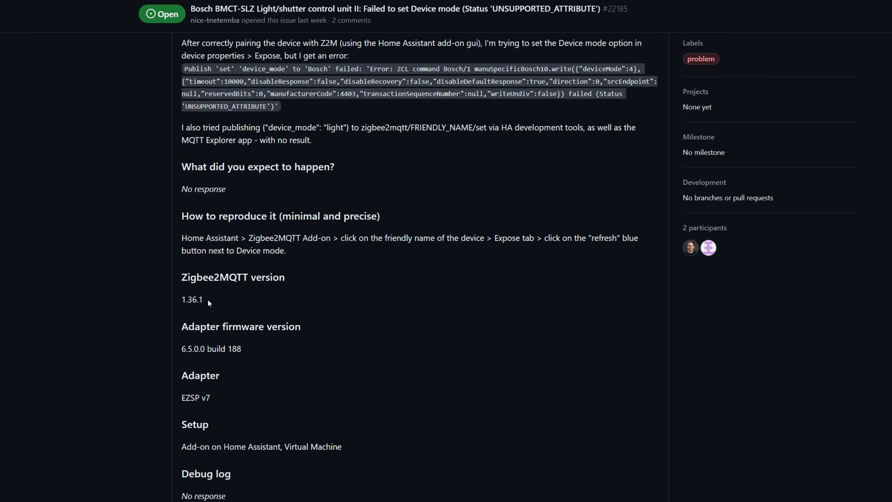
{"action": "left_click_drag", "start_coordinate": [204, 299], "coordinate": [184, 301]}
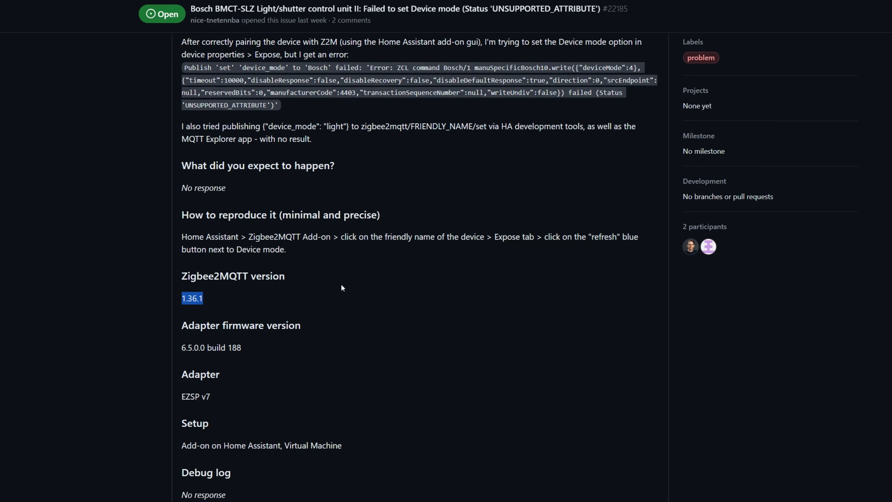
{"action": "scroll", "coordinate": [341, 284], "scroll_direction": "down", "scroll_amount": 5}
{"action": "scroll", "coordinate": [357, 295], "scroll_direction": "up", "scroll_amount": 5}
{"action": "scroll", "coordinate": [305, 244], "scroll_direction": "up", "scroll_amount": 3}
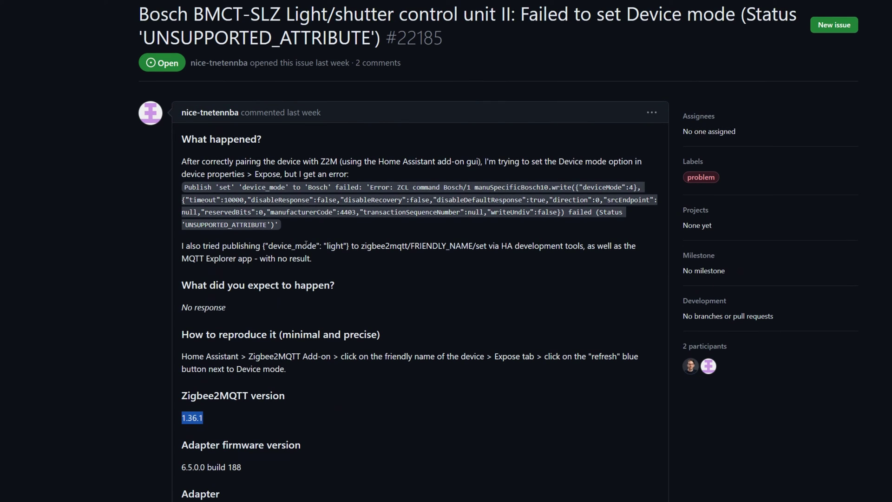
{"action": "triple_click", "coordinate": [276, 218]}
{"action": "left_click", "coordinate": [201, 195]}
{"action": "scroll", "coordinate": [345, 245], "scroll_direction": "down", "scroll_amount": 5}
{"action": "scroll", "coordinate": [345, 245], "scroll_direction": "down", "scroll_amount": 5}
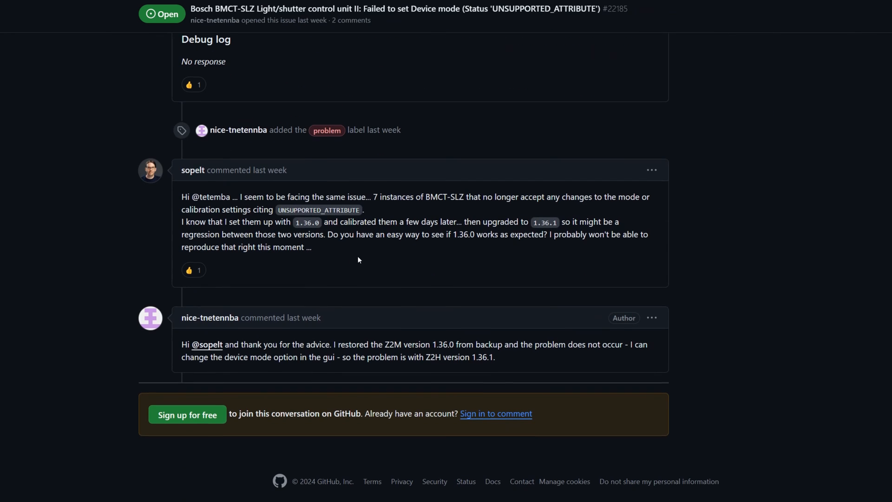
{"action": "scroll", "coordinate": [346, 263], "scroll_direction": "up", "scroll_amount": 3}
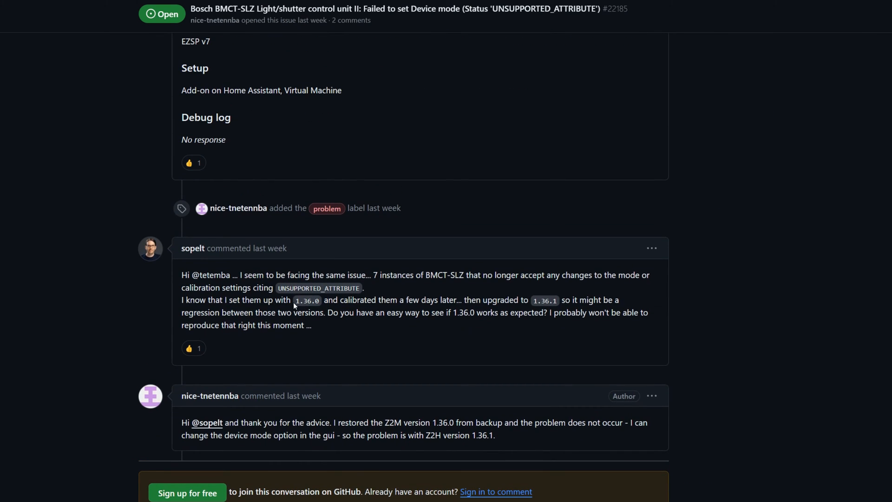
{"action": "left_click_drag", "start_coordinate": [294, 300], "coordinate": [323, 299]}
{"action": "scroll", "coordinate": [285, 294], "scroll_direction": "up", "scroll_amount": 5}
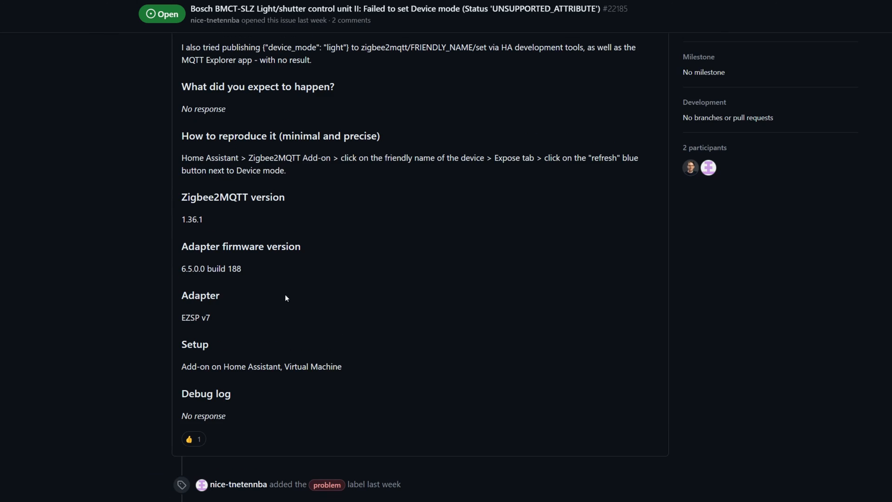
{"action": "scroll", "coordinate": [410, 299], "scroll_direction": "up", "scroll_amount": 5}
{"action": "scroll", "coordinate": [410, 299], "scroll_direction": "up", "scroll_amount": 3}
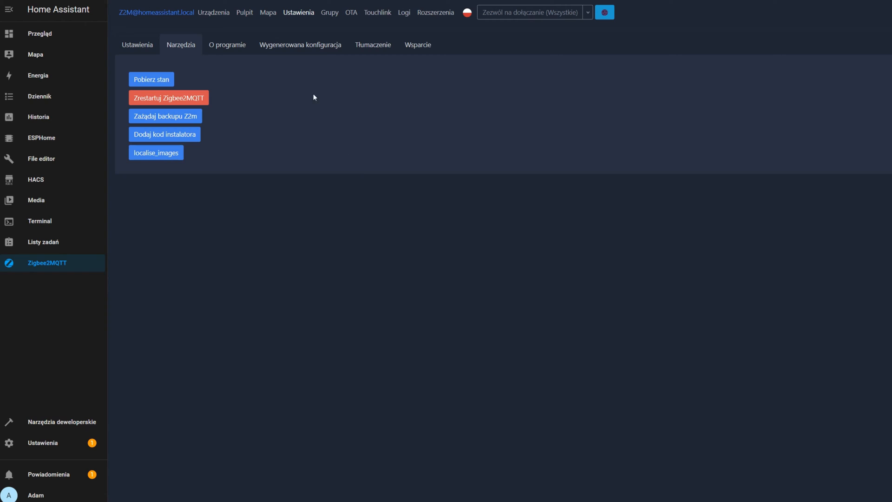
- Rename the new Bosch BMCT-SLZ device 70 to 'Vent Contoller' from the device list
{"action": "left_click", "coordinate": [224, 12]}
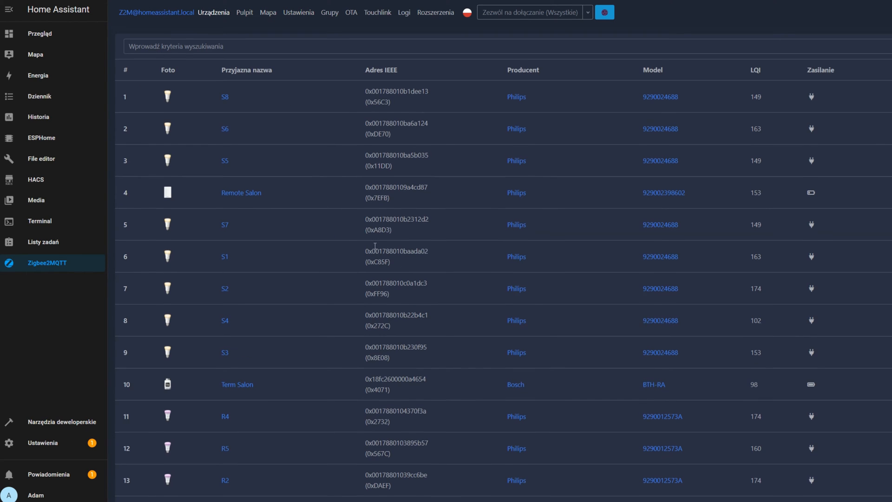
{"action": "scroll", "coordinate": [375, 247], "scroll_direction": "down", "scroll_amount": 20}
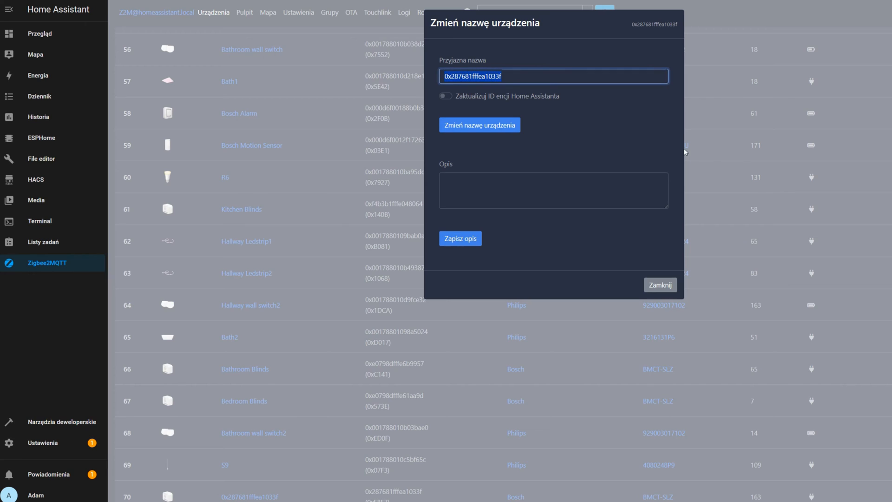
{"action": "type", "text": "Ven"}
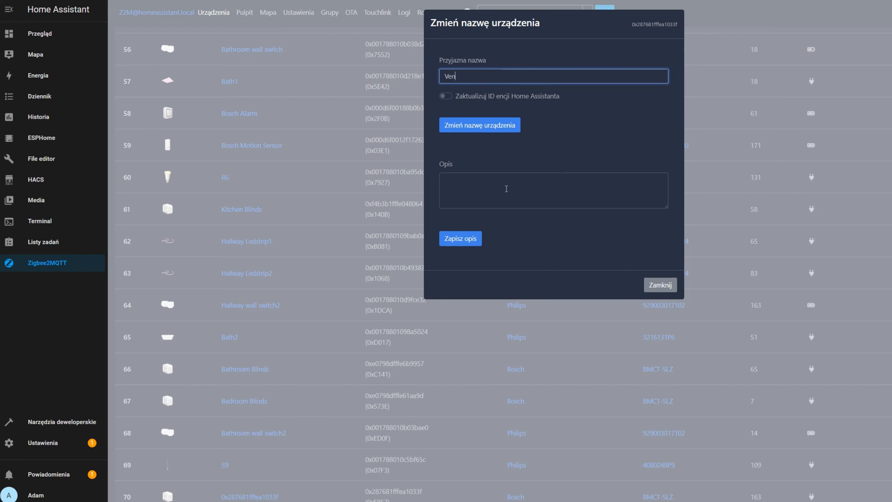
{"action": "type", "text": "Contoller"}
{"action": "left_click", "coordinate": [500, 126]}
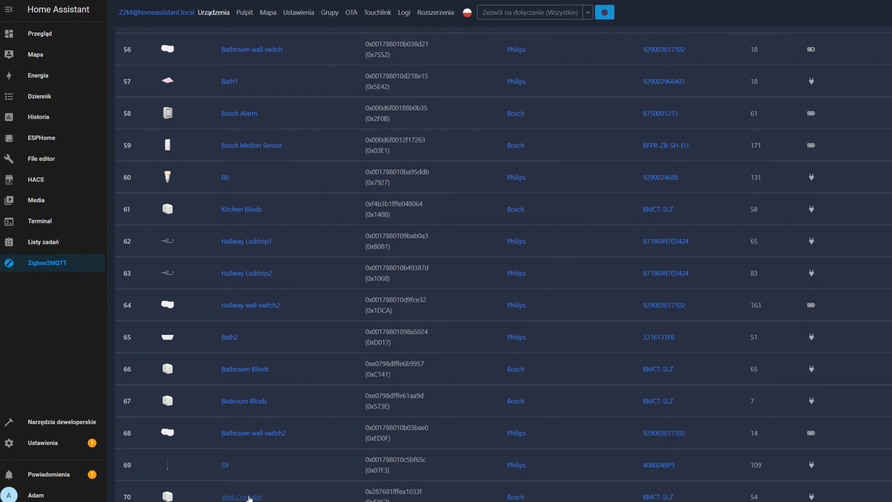
- Set Vent Contoller's Device mode to light in its exposed features
{"action": "left_click", "coordinate": [242, 498]}
{"action": "left_click", "coordinate": [186, 68]}
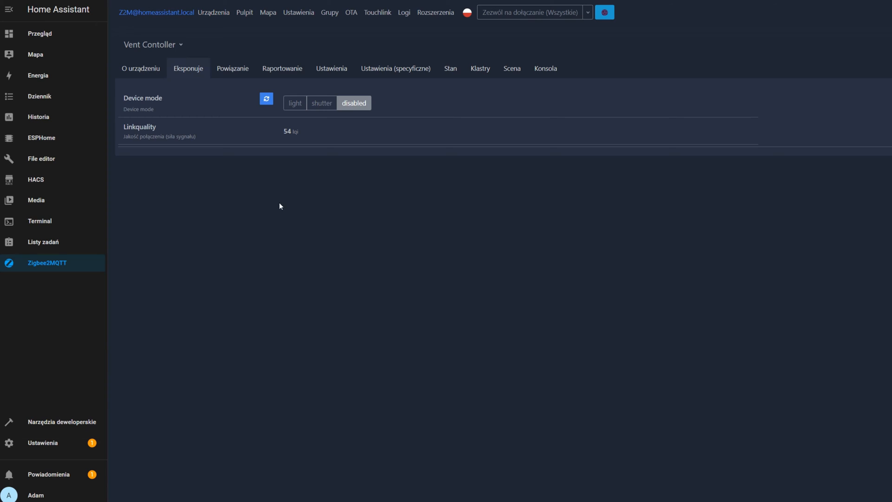
{"action": "left_click", "coordinate": [295, 104]}
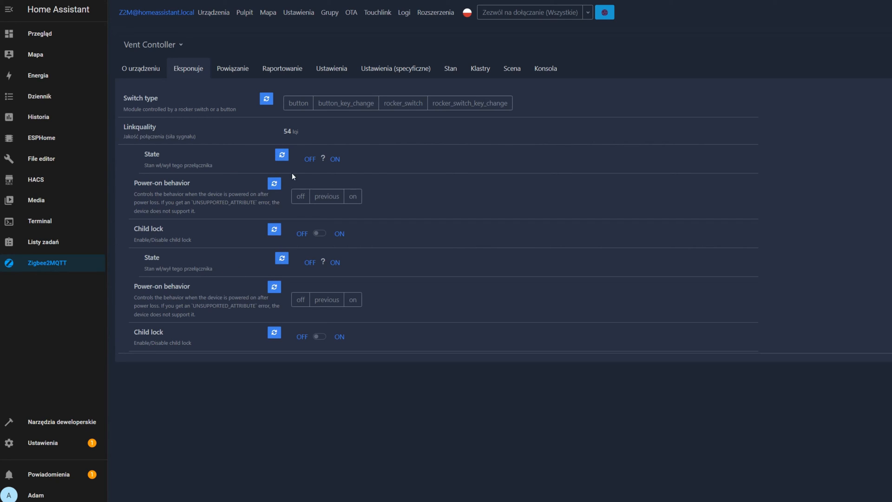
- Toggle both channels' relay states and child lock, then try the button_key_change switch type
{"action": "left_click", "coordinate": [310, 159]}
{"action": "left_click", "coordinate": [329, 162]}
{"action": "left_click", "coordinate": [317, 233]}
{"action": "left_click", "coordinate": [311, 264]}
{"action": "left_click", "coordinate": [328, 262]}
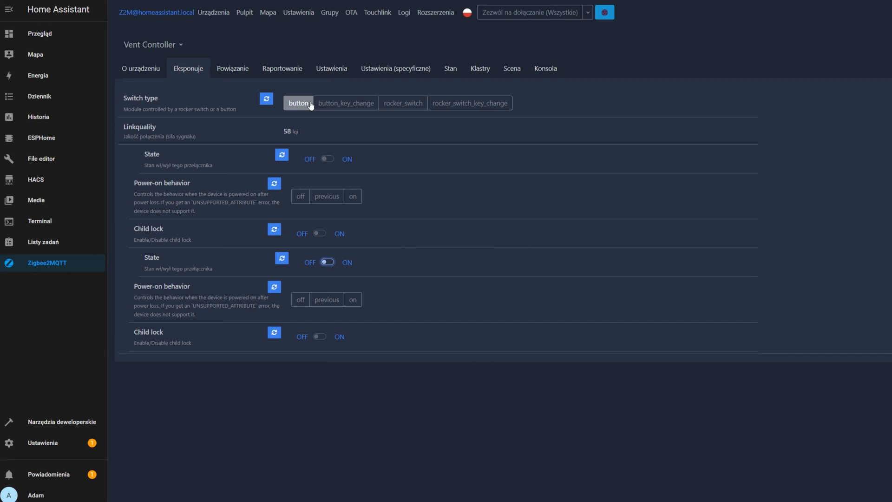
{"action": "left_click", "coordinate": [345, 103]}
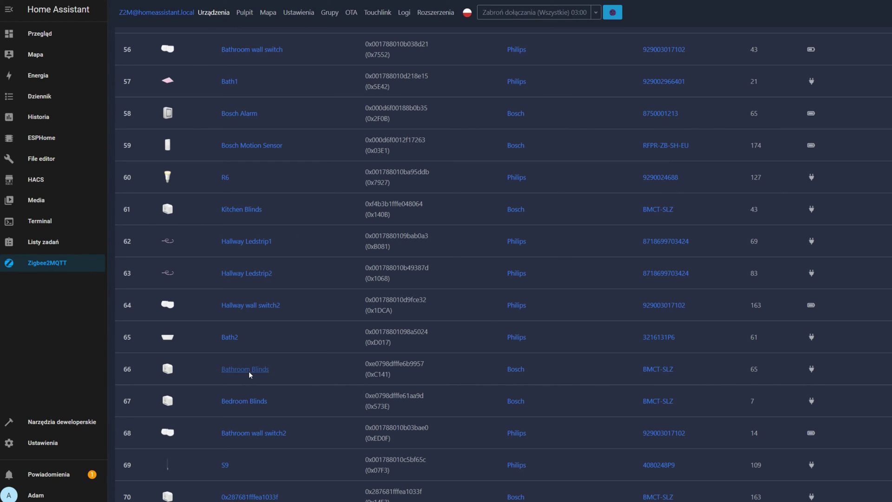
{"action": "left_click", "coordinate": [249, 371]}
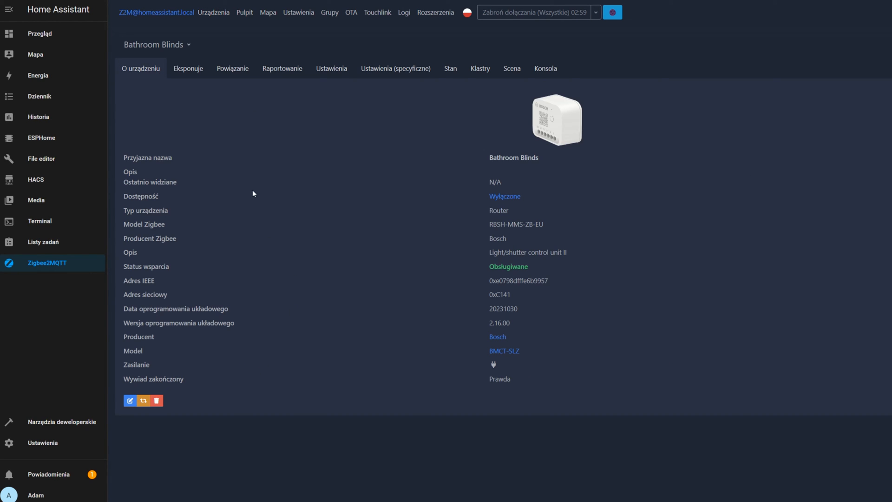
- Review Bathroom Blinds' shutter controls, bindings, reporting and settings, ending on Invert cover
{"action": "left_click", "coordinate": [186, 68]}
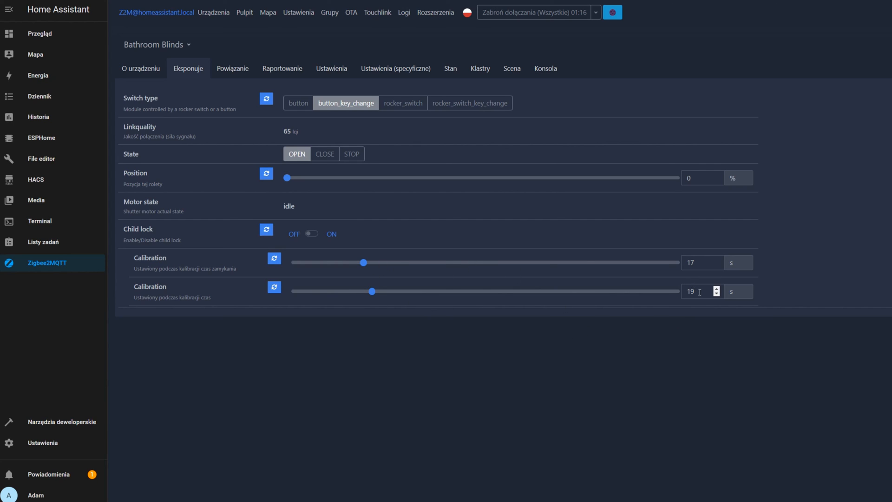
{"action": "mouse_move", "coordinate": [703, 291]}
{"action": "left_click", "coordinate": [233, 68]}
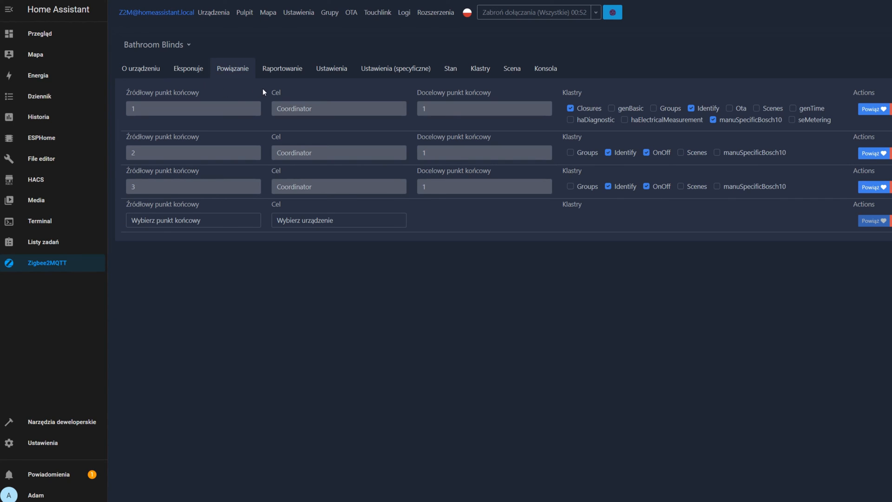
{"action": "left_click", "coordinate": [282, 69]}
{"action": "left_click", "coordinate": [331, 68]}
{"action": "left_click", "coordinate": [395, 68]}
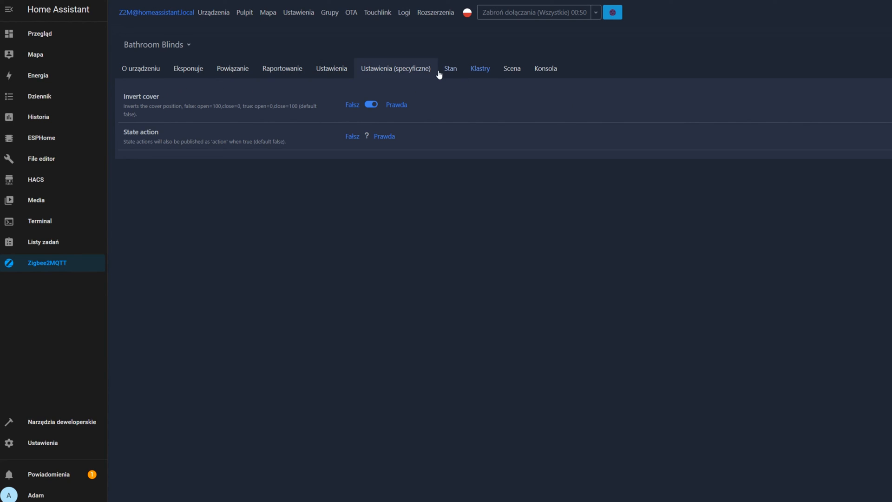